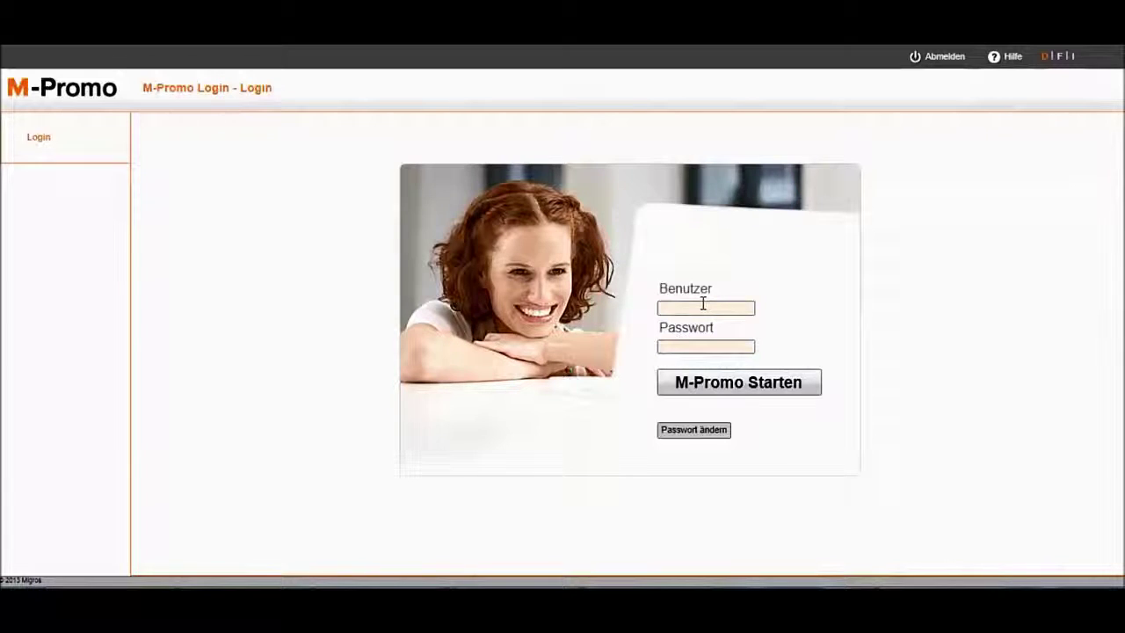
Step: Enter the user name and the account password in the Benutzer and Passwort fields
{"action": "left_click", "coordinate": [703, 305]}
{"action": "type", "text": "Tst_adm_mgb"}
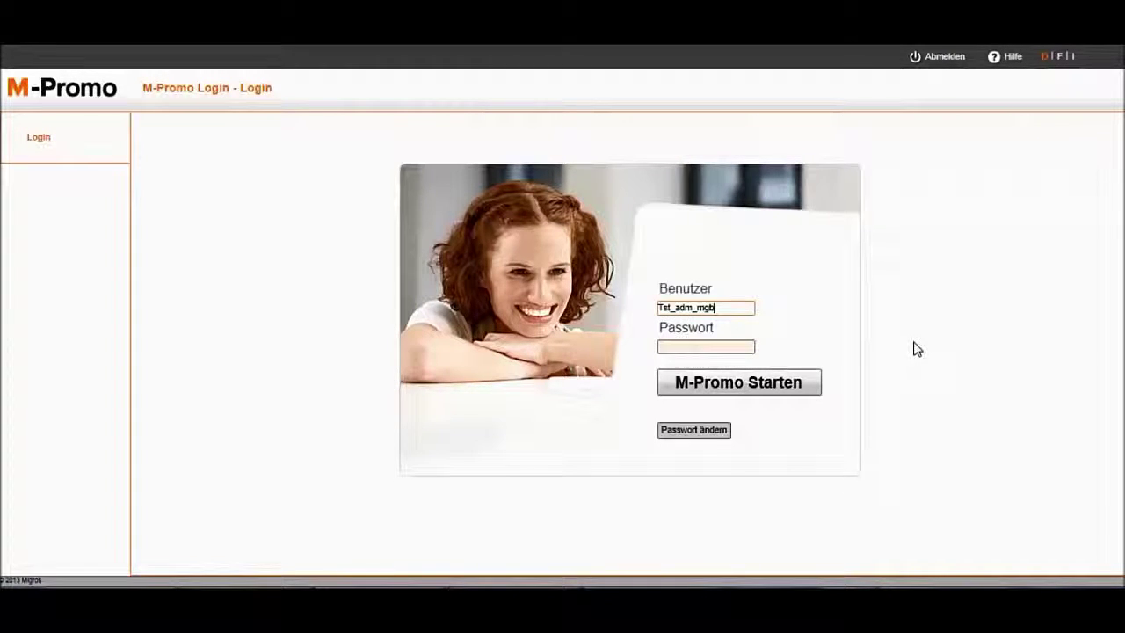
{"action": "left_click", "coordinate": [709, 345]}
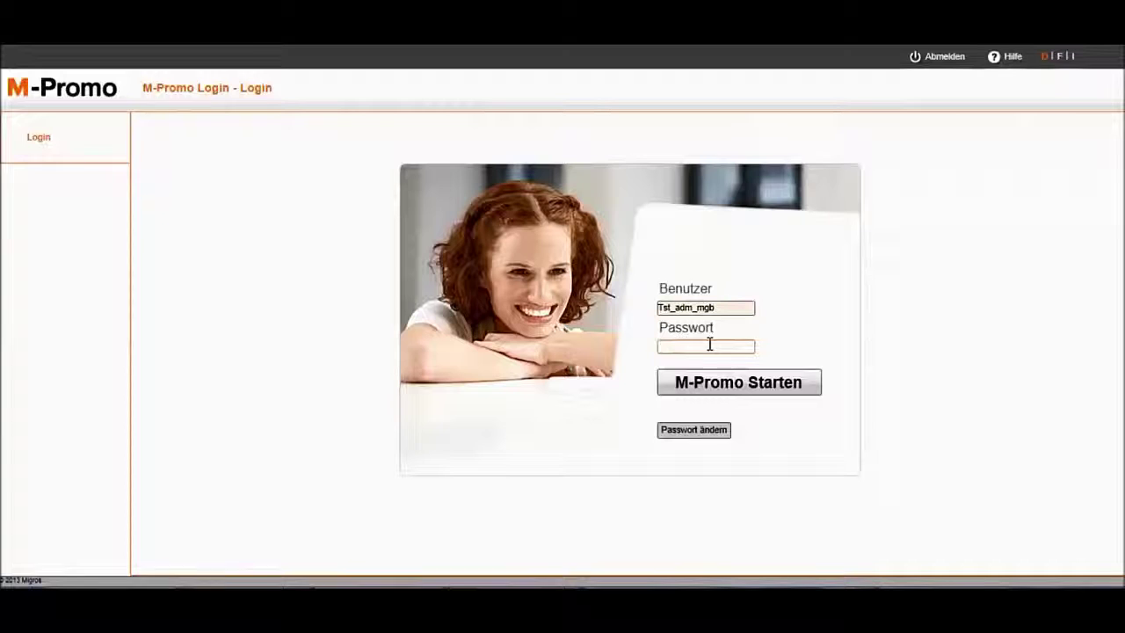
Step: Complete the password and sign in to reach the Startseite with its module tiles
{"action": "type", "text": "1"}
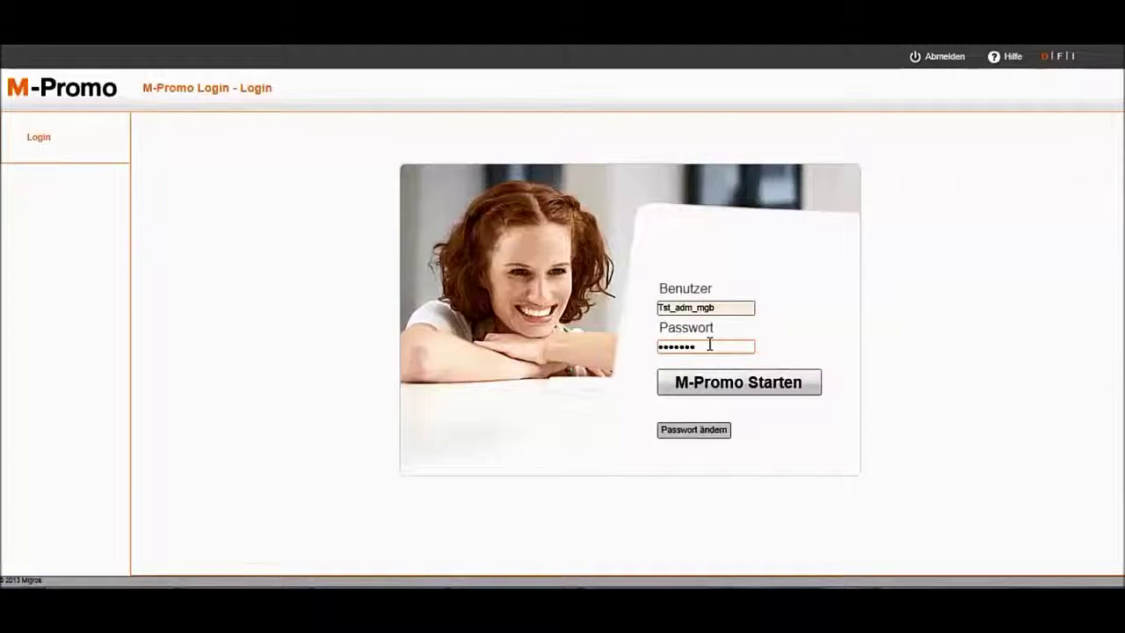
{"action": "key", "text": "Return"}
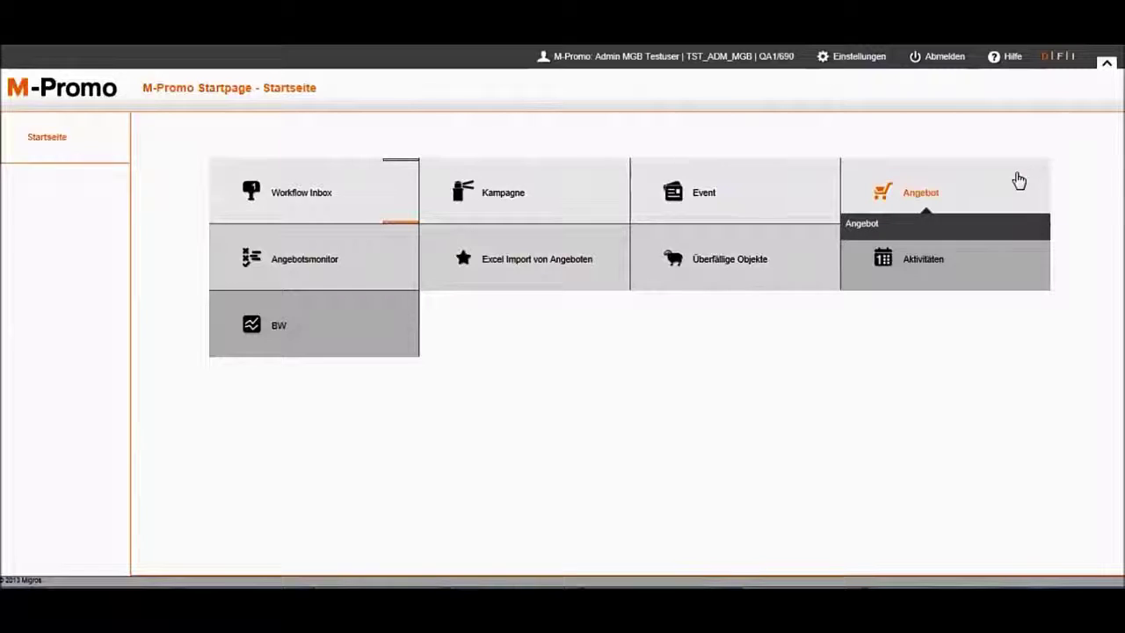
Step: Create a new Angebot '20% Potz Reiniger' under BW 15 - HAUSHALT and BB 01 - WASCHEN/PAPIER/REINIGEN
{"action": "left_click", "coordinate": [1016, 181]}
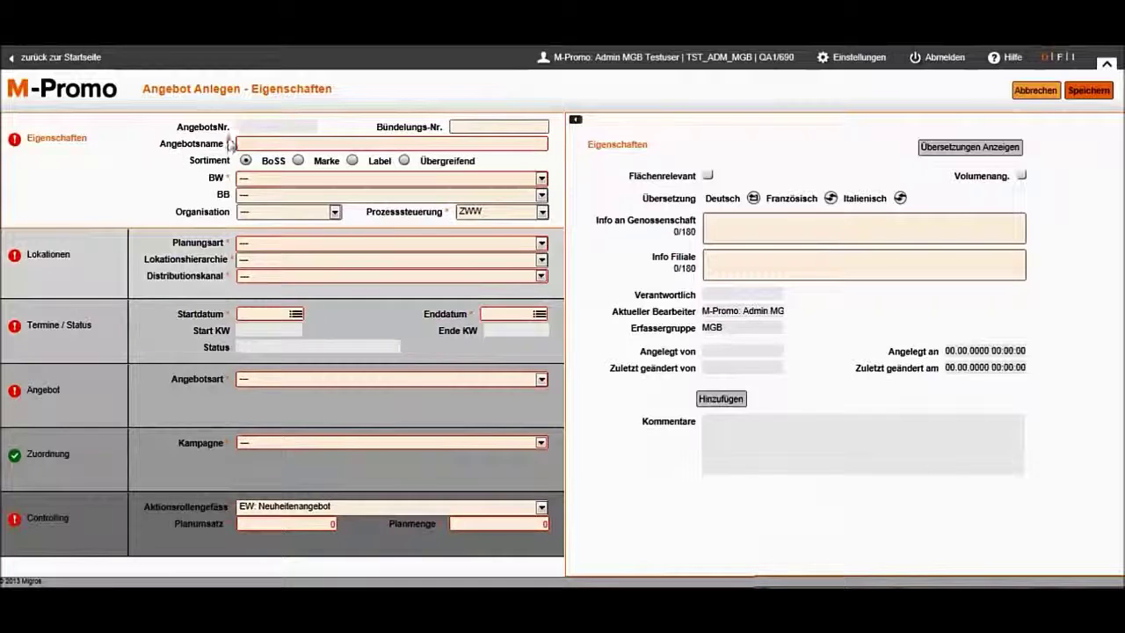
{"action": "left_click", "coordinate": [257, 143]}
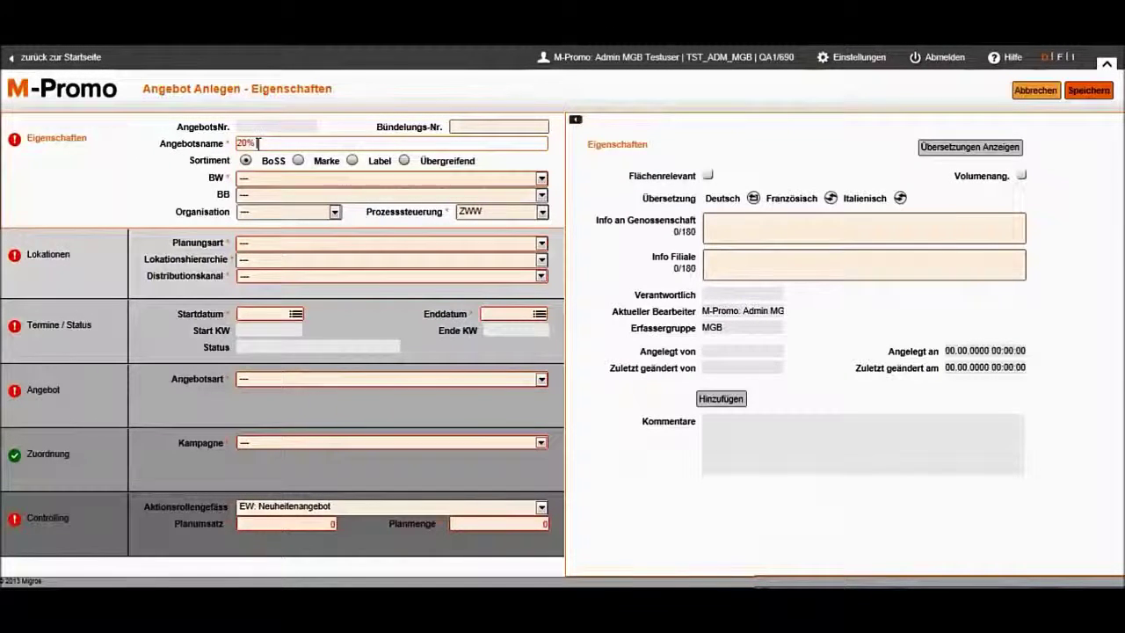
{"action": "type", "text": "Potz Reiniger"}
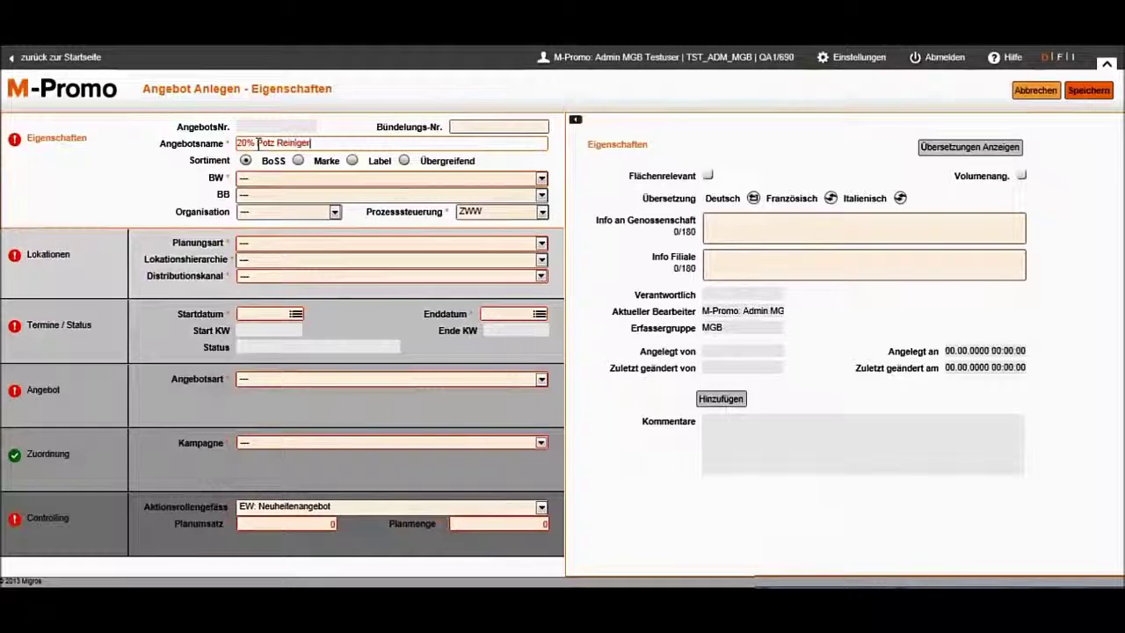
{"action": "left_click", "coordinate": [272, 179]}
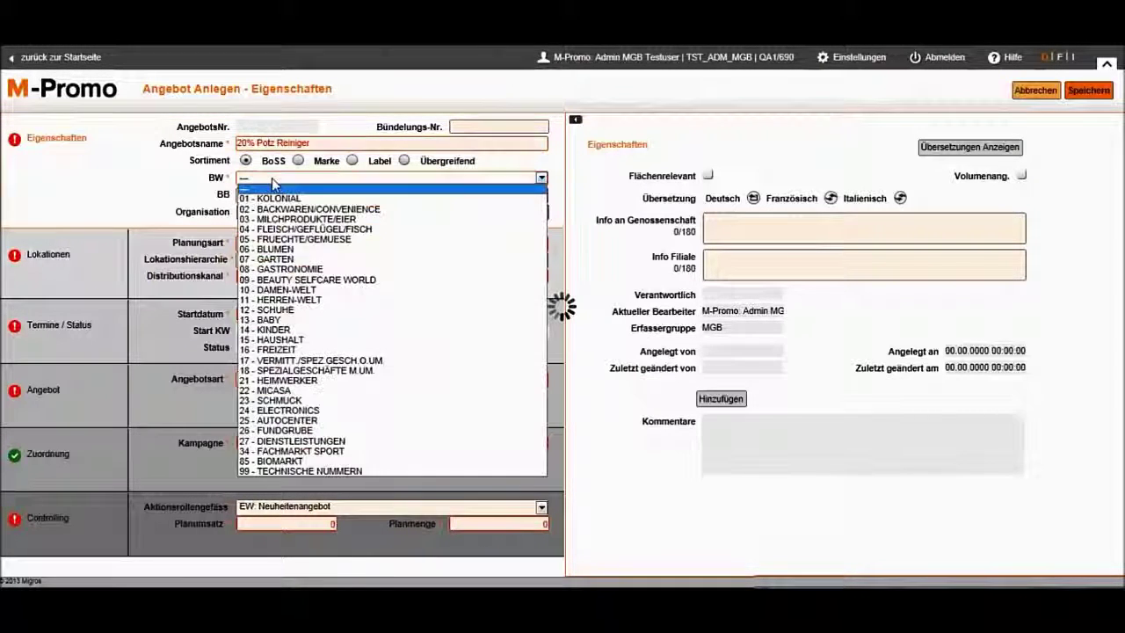
{"action": "left_click", "coordinate": [279, 339]}
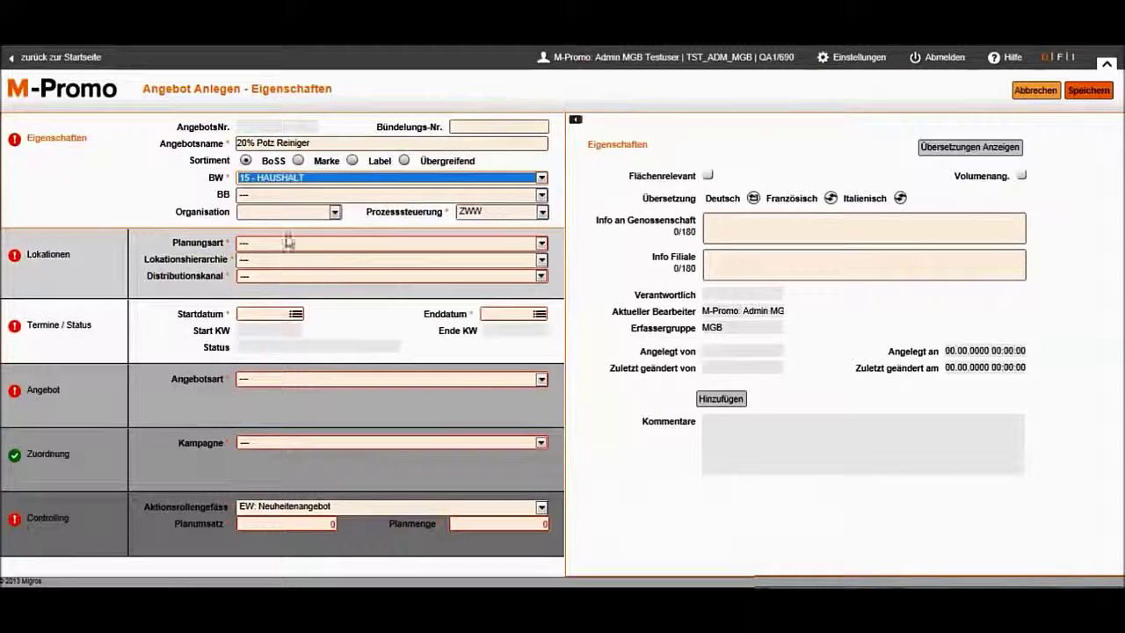
{"action": "left_click", "coordinate": [292, 195]}
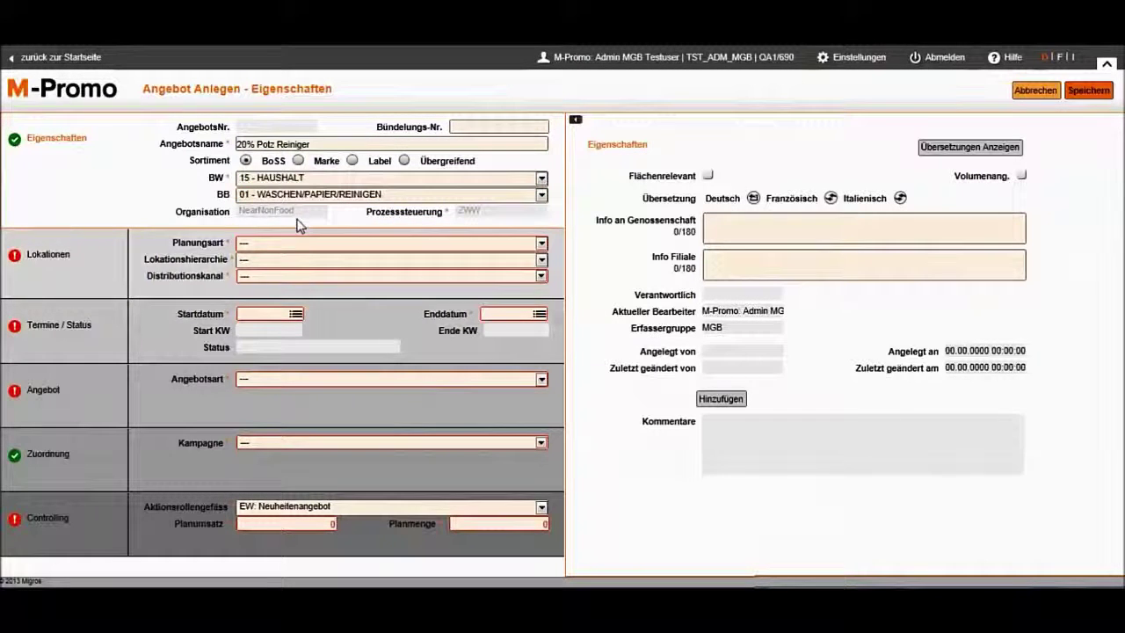
Step: Set Planungsart national, Distributionskanal SM/VM and start date 07.04.2014
{"action": "left_click", "coordinate": [299, 242]}
{"action": "left_click", "coordinate": [297, 260]}
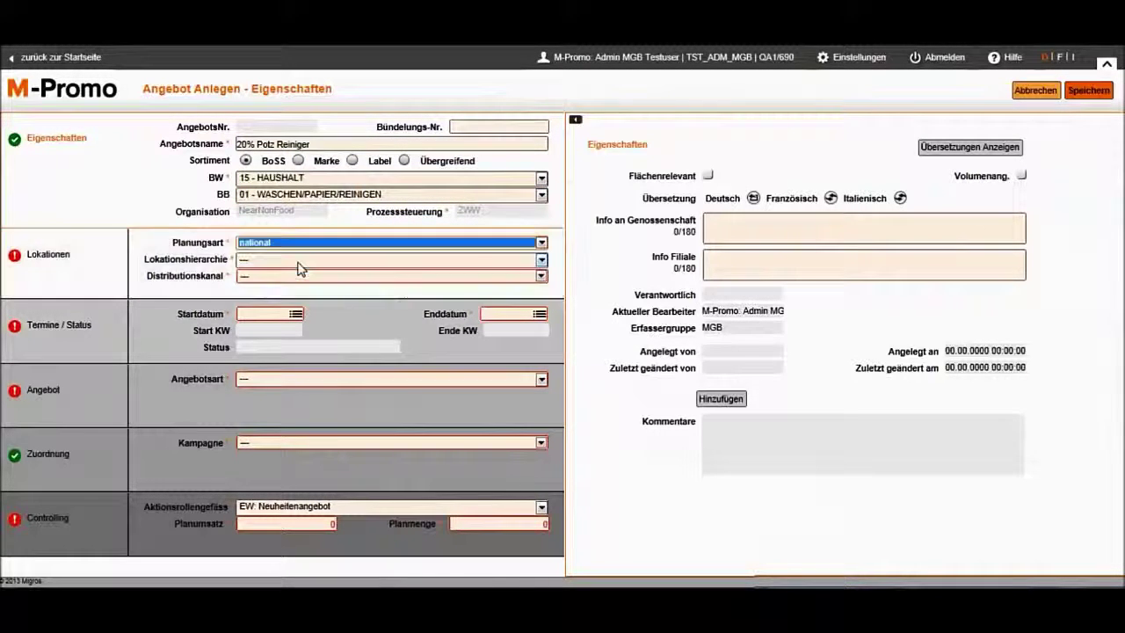
{"action": "left_click", "coordinate": [285, 276]}
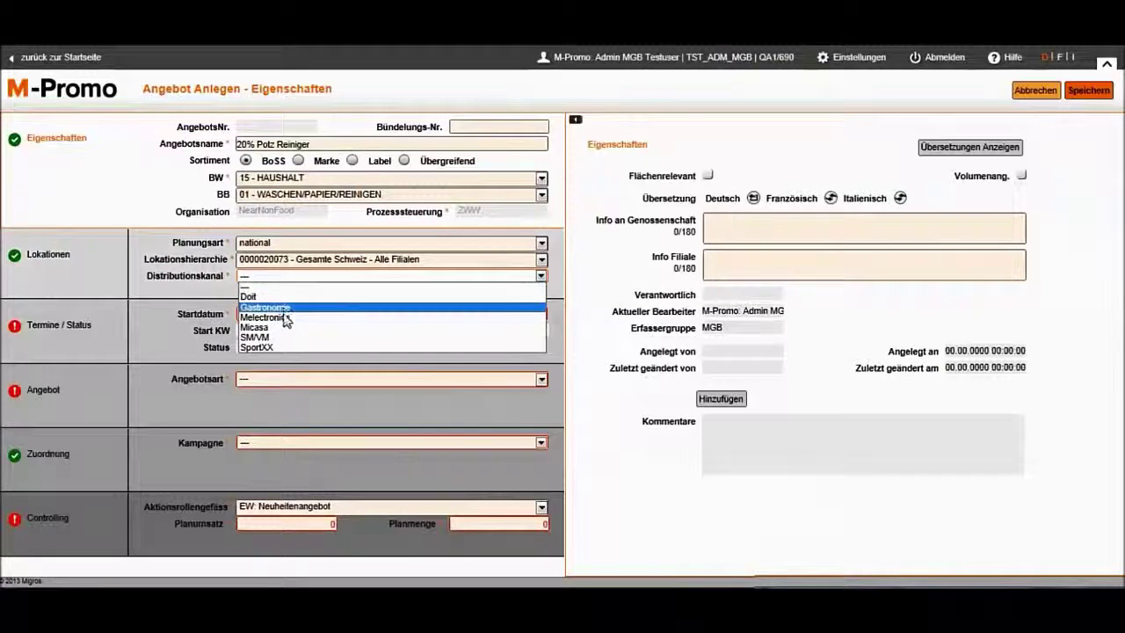
{"action": "left_click", "coordinate": [257, 337]}
{"action": "left_click", "coordinate": [276, 324]}
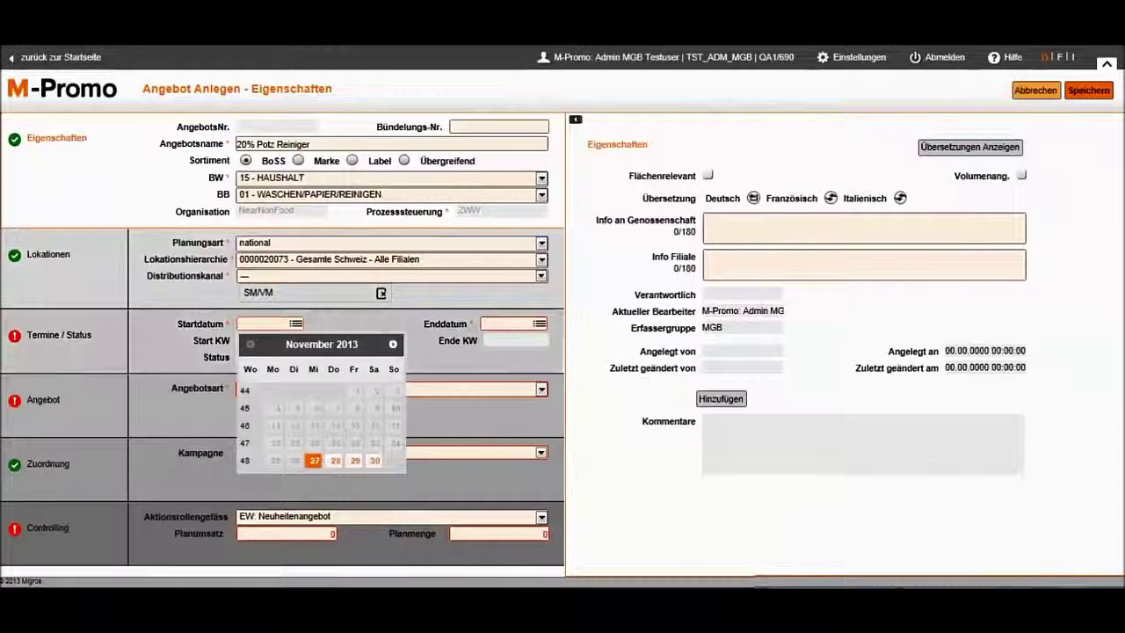
{"action": "left_click", "coordinate": [393, 343]}
{"action": "left_click", "coordinate": [393, 344]}
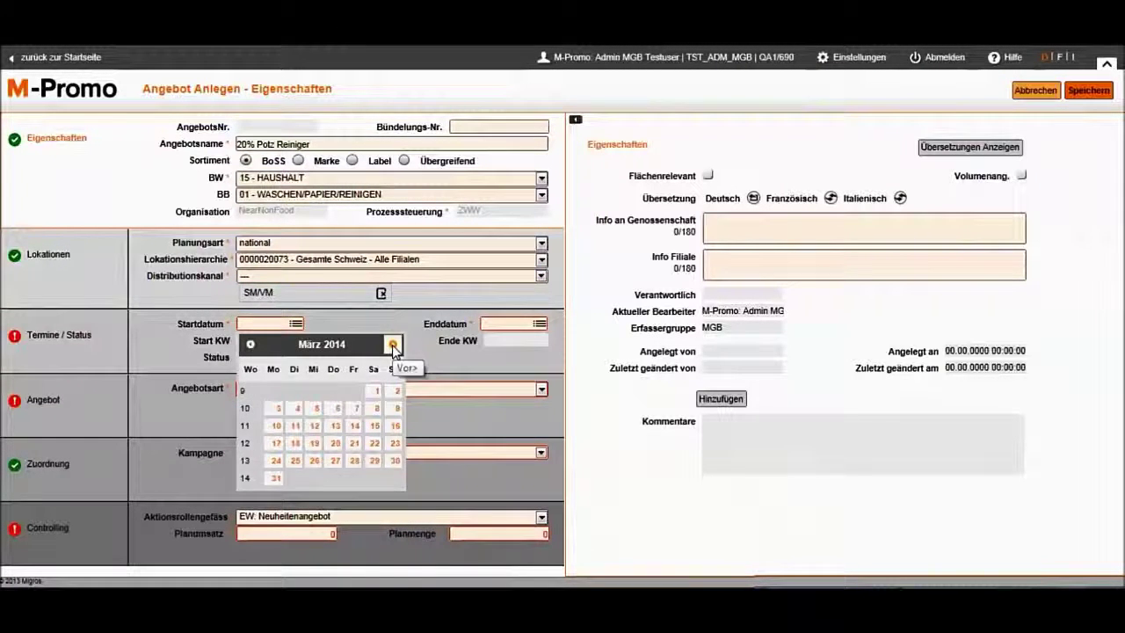
{"action": "left_click", "coordinate": [276, 408]}
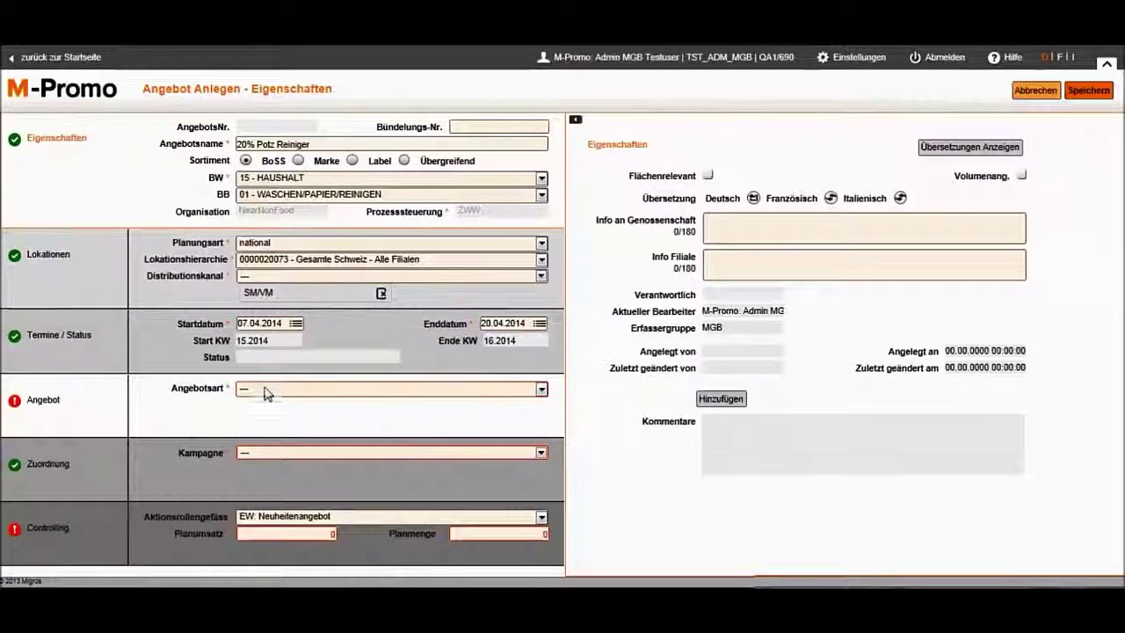
Step: Make it a 002 Selloutangebot in campaign RPR Frühlingsputz with role container Wochenangebot Typ 1
{"action": "left_click", "coordinate": [266, 388]}
{"action": "left_click", "coordinate": [293, 421]}
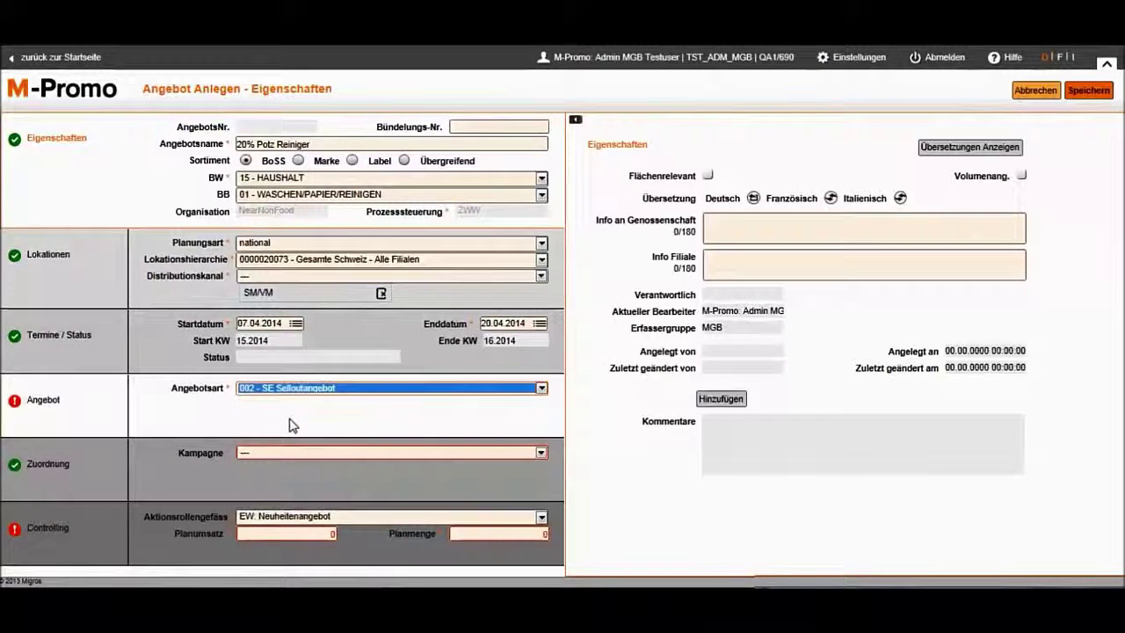
{"action": "left_click", "coordinate": [286, 455]}
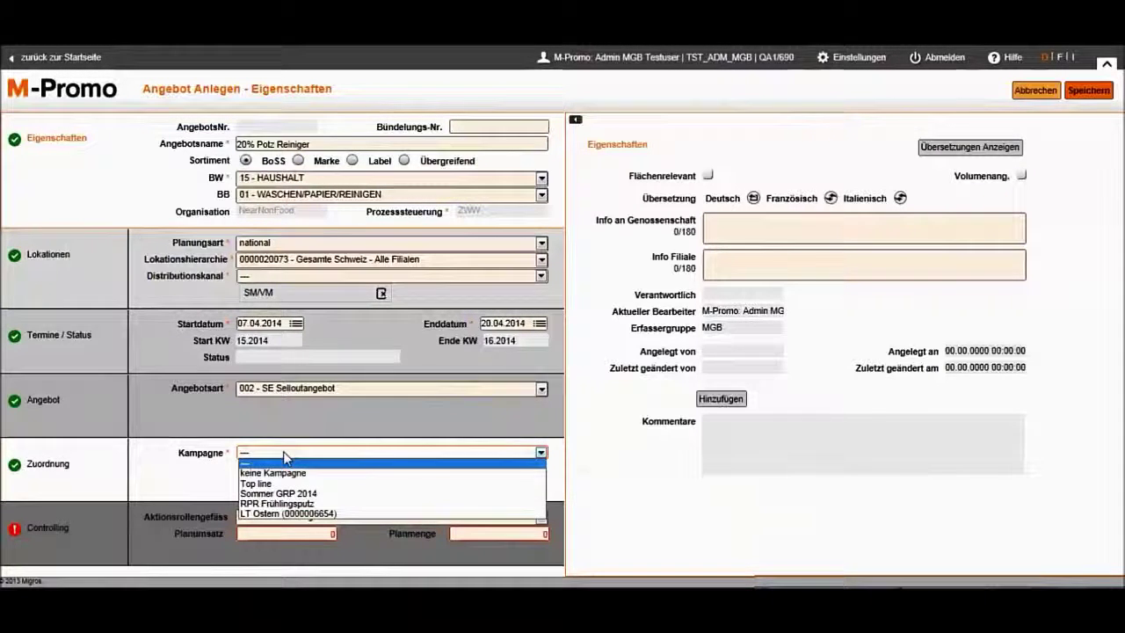
{"action": "left_click", "coordinate": [313, 504]}
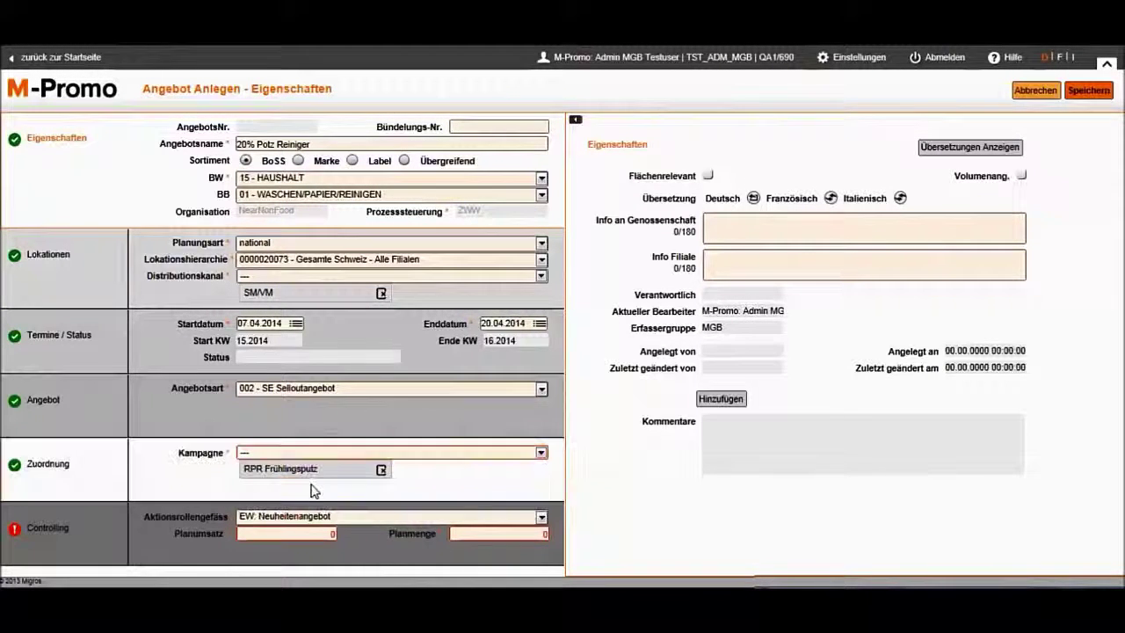
{"action": "left_click", "coordinate": [322, 517]}
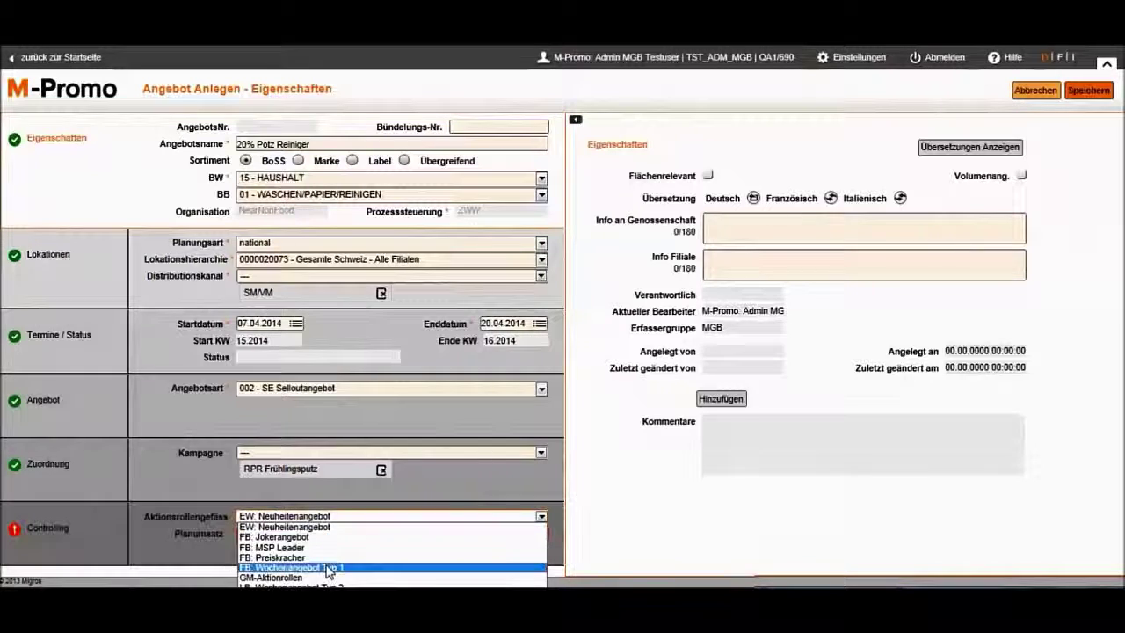
{"action": "left_click", "coordinate": [292, 566]}
Step: Enter Planumsatz 285000 and Planmenge 18000
{"action": "left_click", "coordinate": [338, 533]}
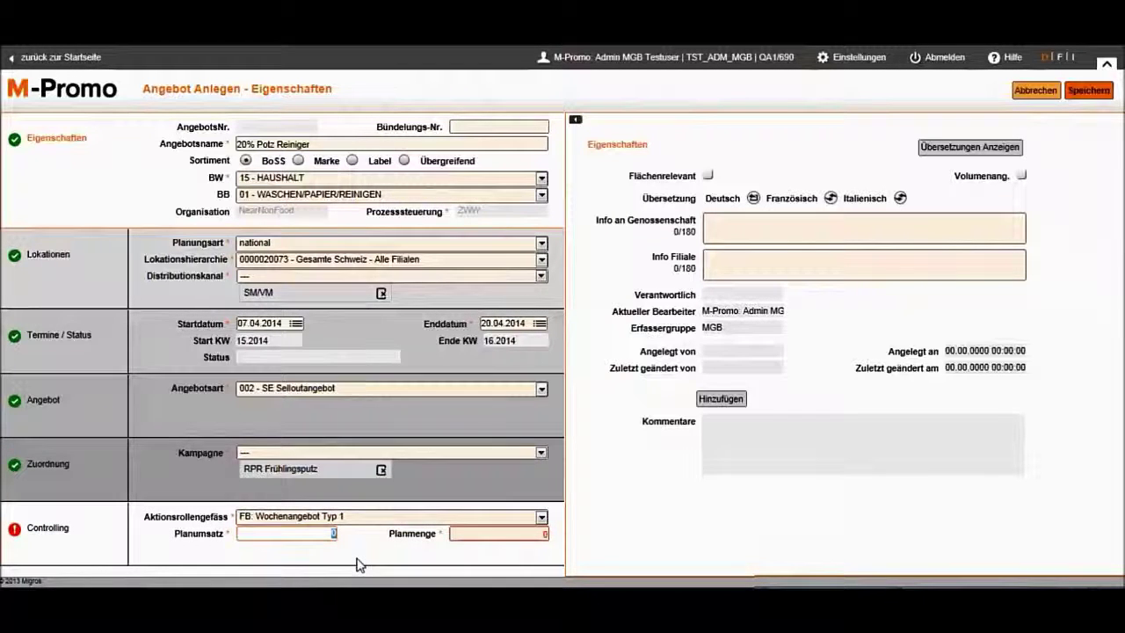
{"action": "type", "text": "000"}
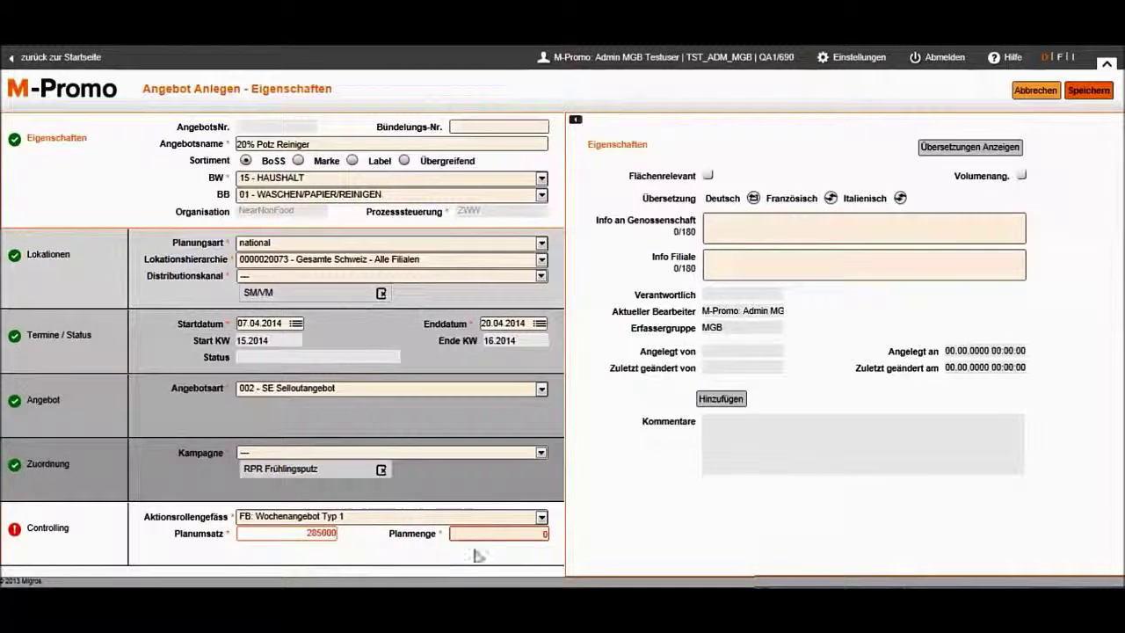
{"action": "key", "text": "Tab"}
{"action": "type", "text": "18"}
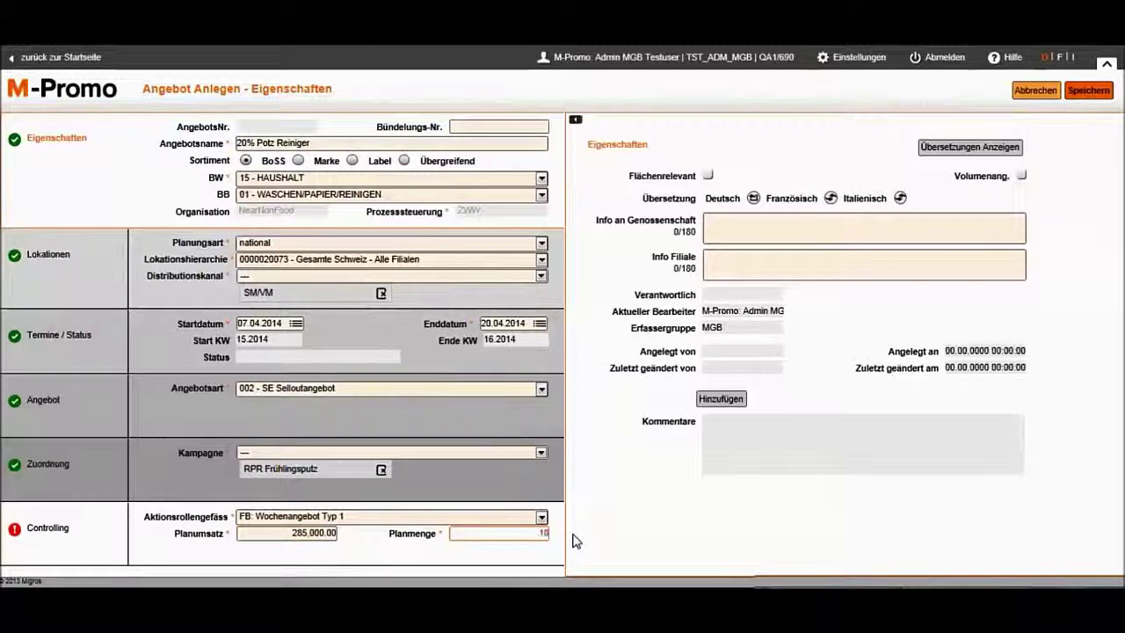
{"action": "type", "text": "000"}
{"action": "left_click", "coordinate": [84, 537]}
Step: Enter a 20% Rabattsatz under Controlling, run the Angebotscheck and save the offer as 1009734
{"action": "left_click", "coordinate": [86, 538]}
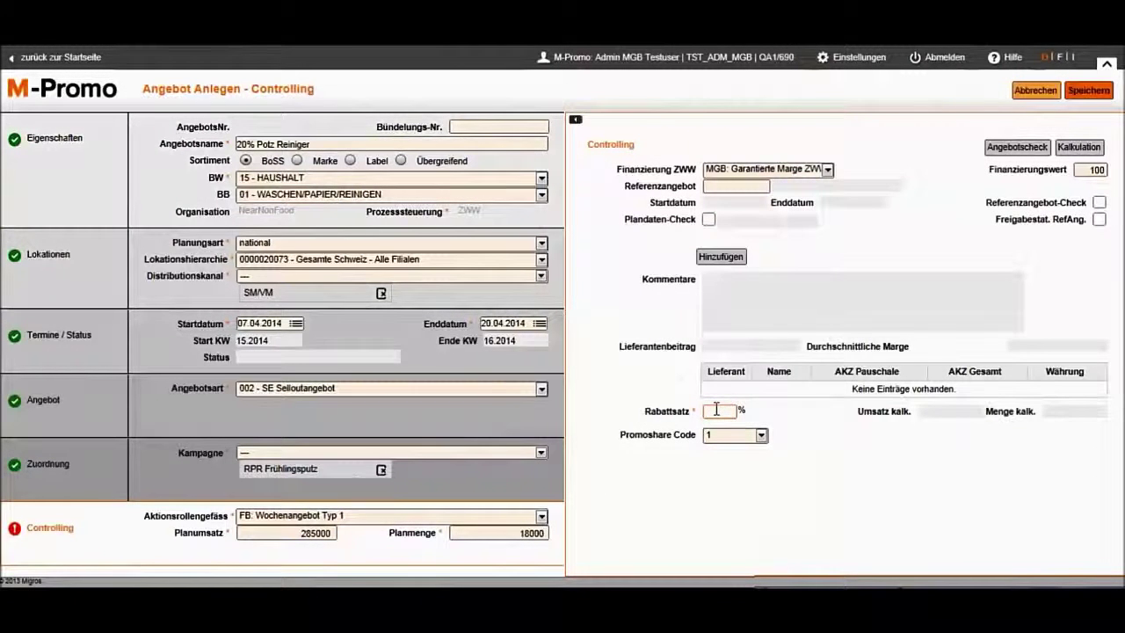
{"action": "type", "text": "20"}
{"action": "left_click", "coordinate": [1016, 147]}
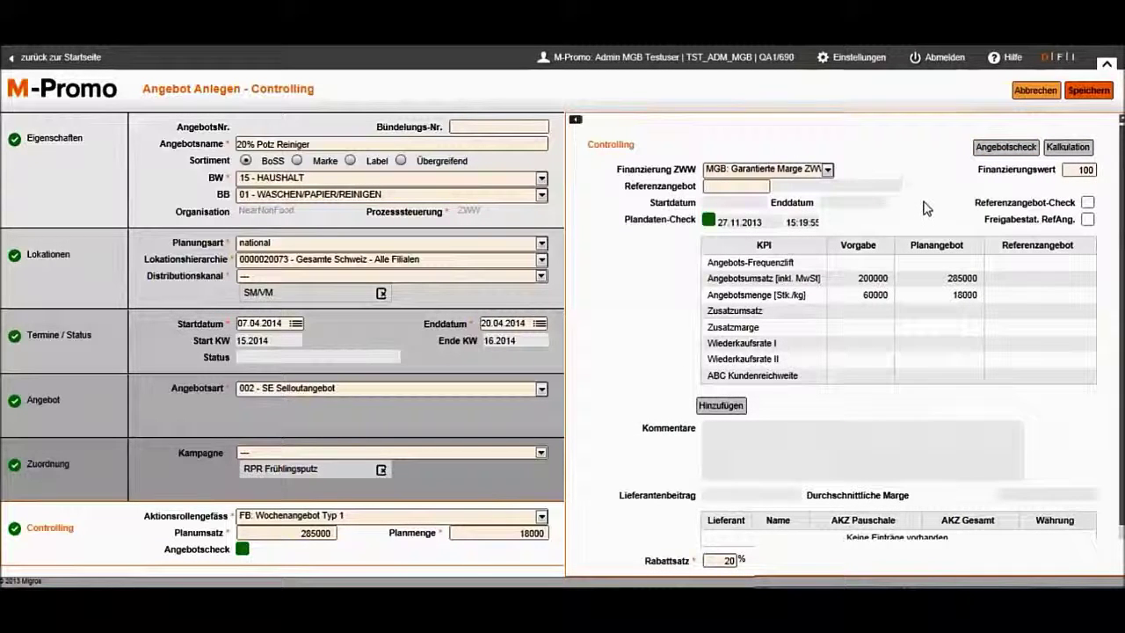
{"action": "left_click", "coordinate": [1089, 91]}
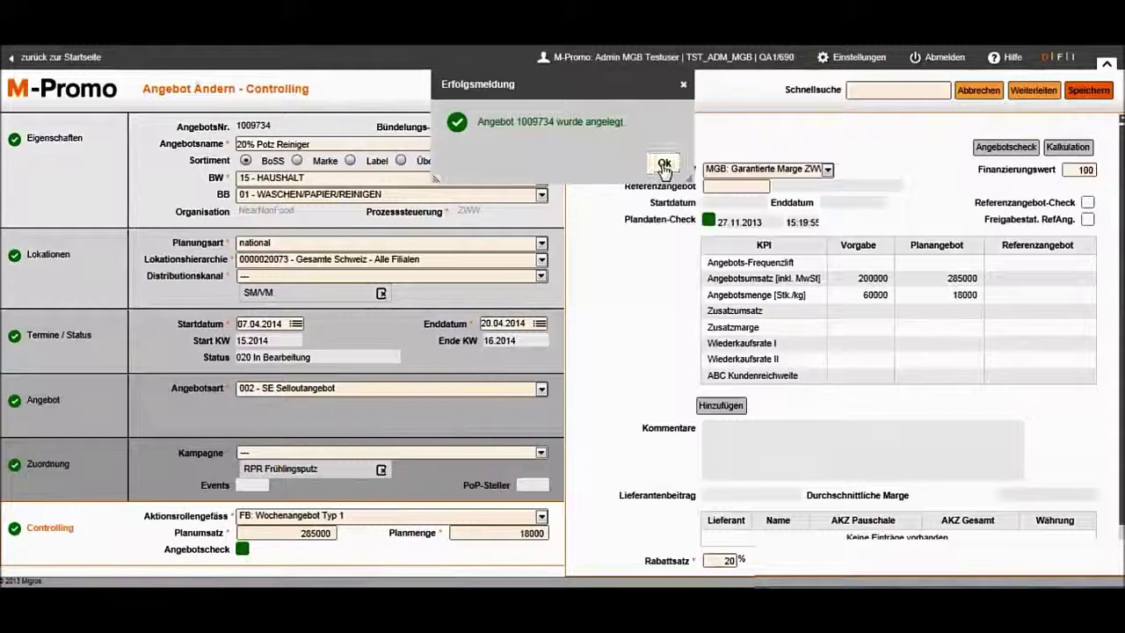
Step: Dismiss the offer 1009734 success message and return to the M-Promo start page
{"action": "left_click", "coordinate": [664, 163]}
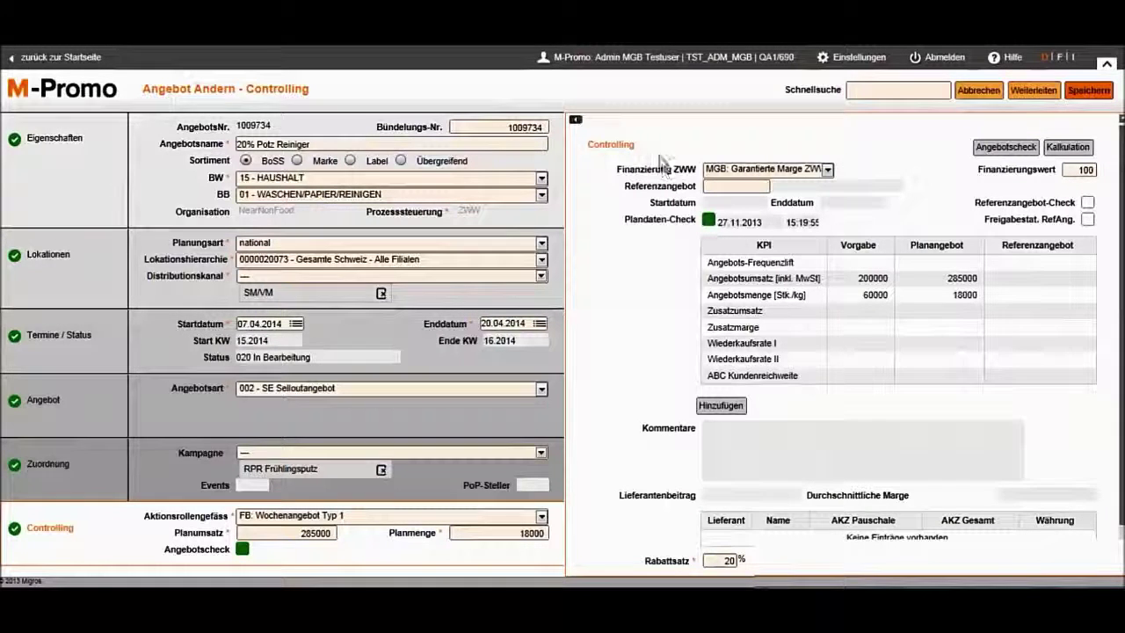
{"action": "left_click", "coordinate": [112, 58]}
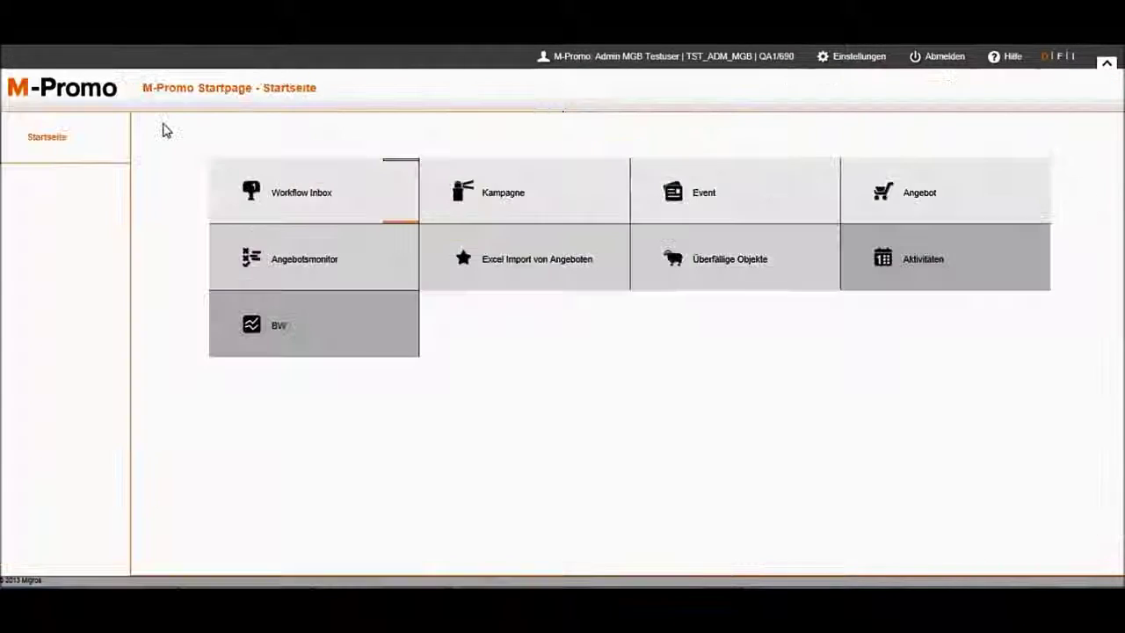